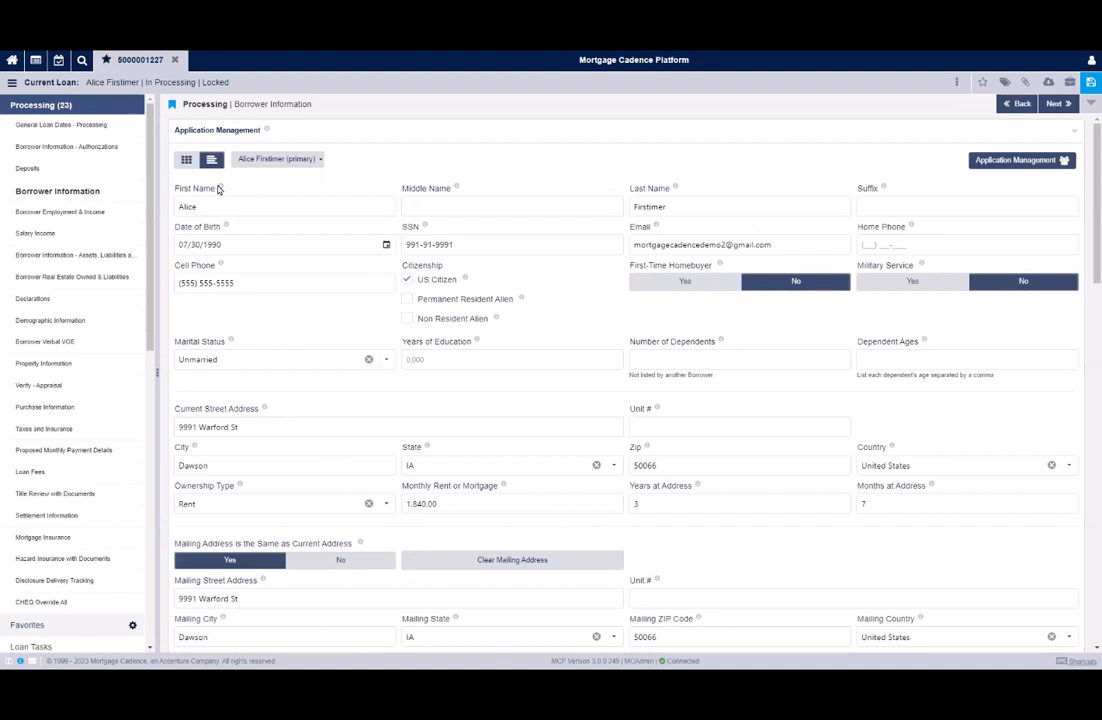
Step: View the First Name field's ID and JSON path details, and set First-Time Homebuyer to No
left_click(222, 188)
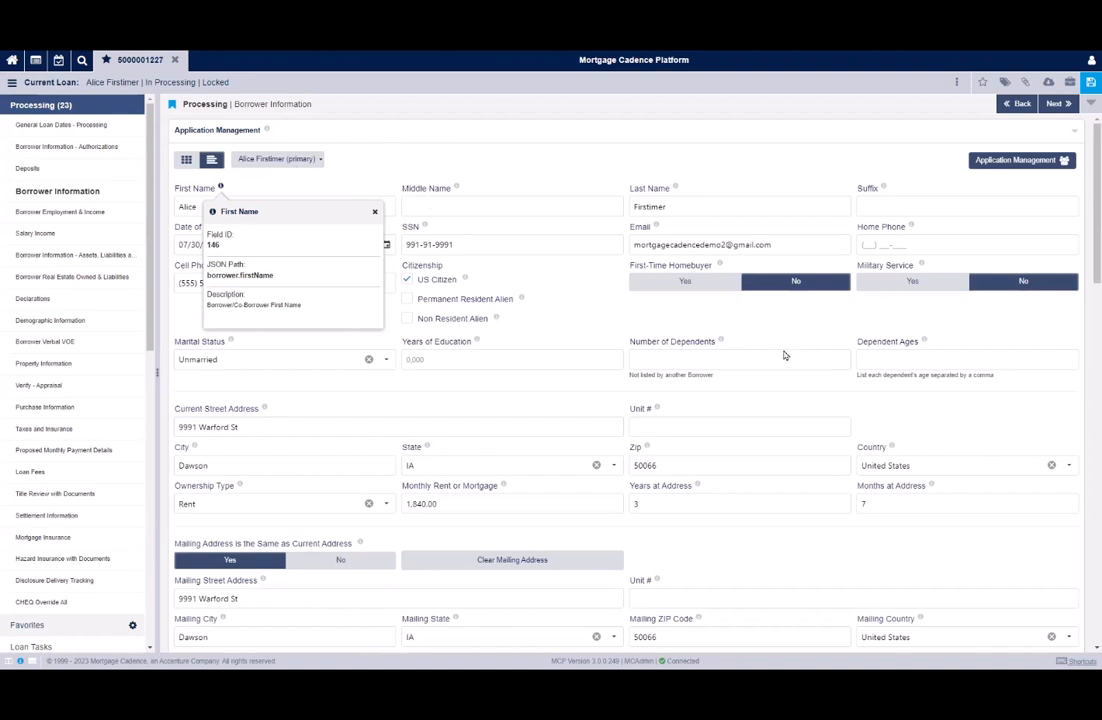
left_click(785, 284)
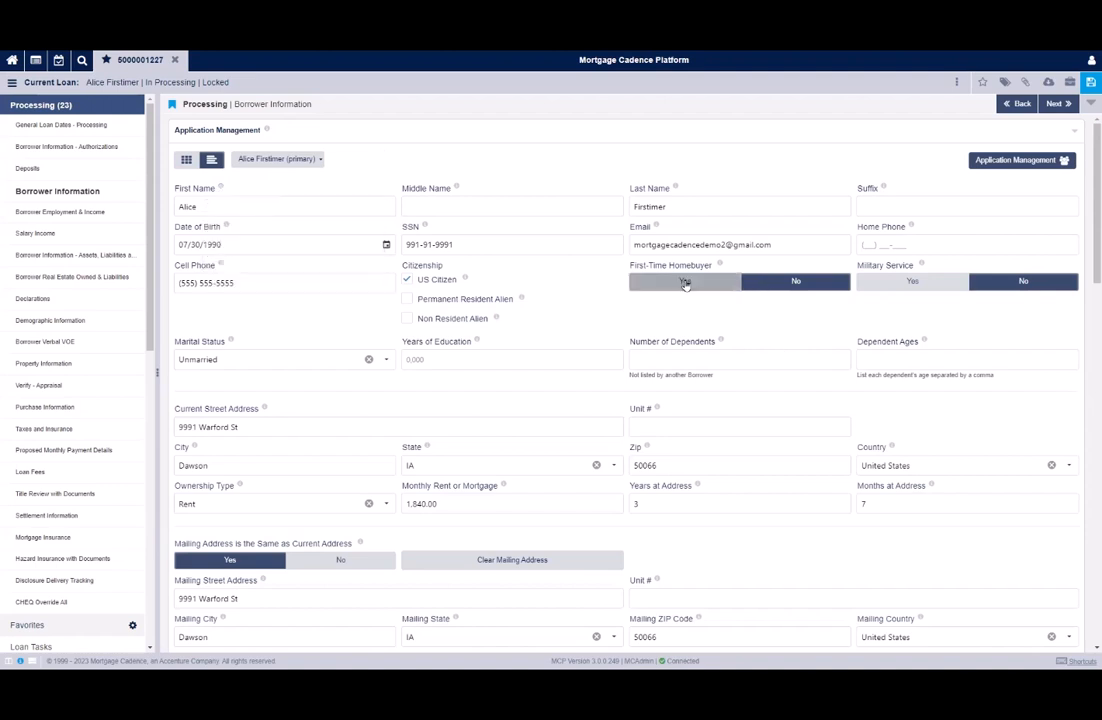
left_click(796, 284)
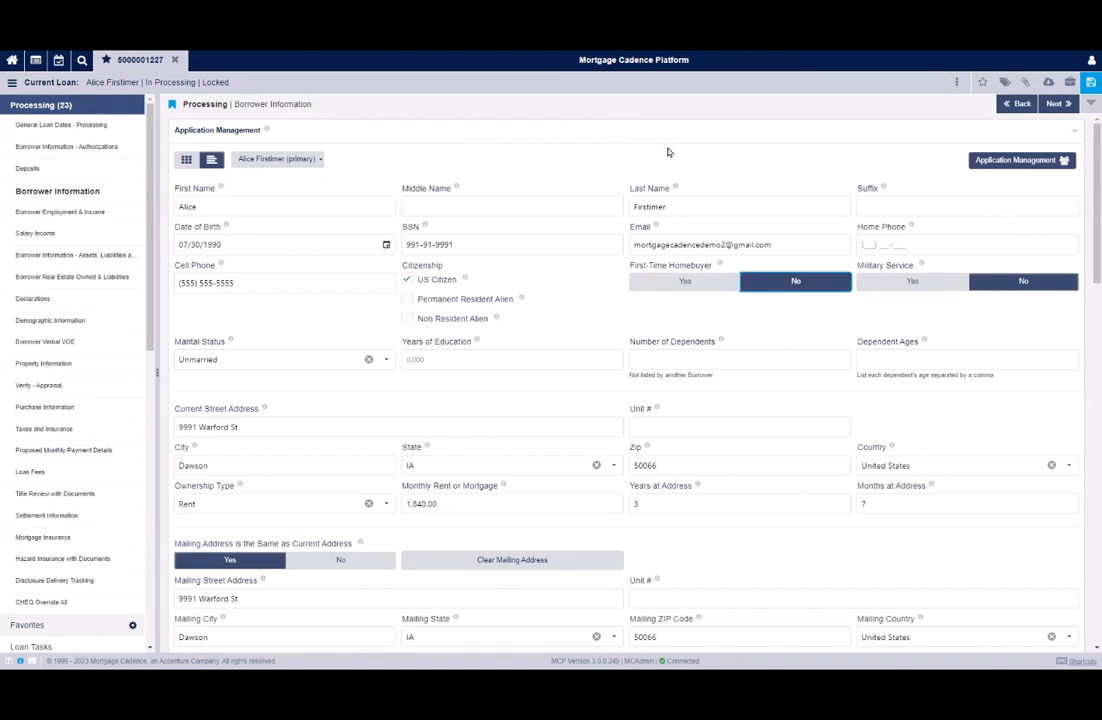
Step: Review the remaining panels of the Borrower Information page down to Contact Preferences and Non Borrower Details
scroll(642, 400, "down", 5)
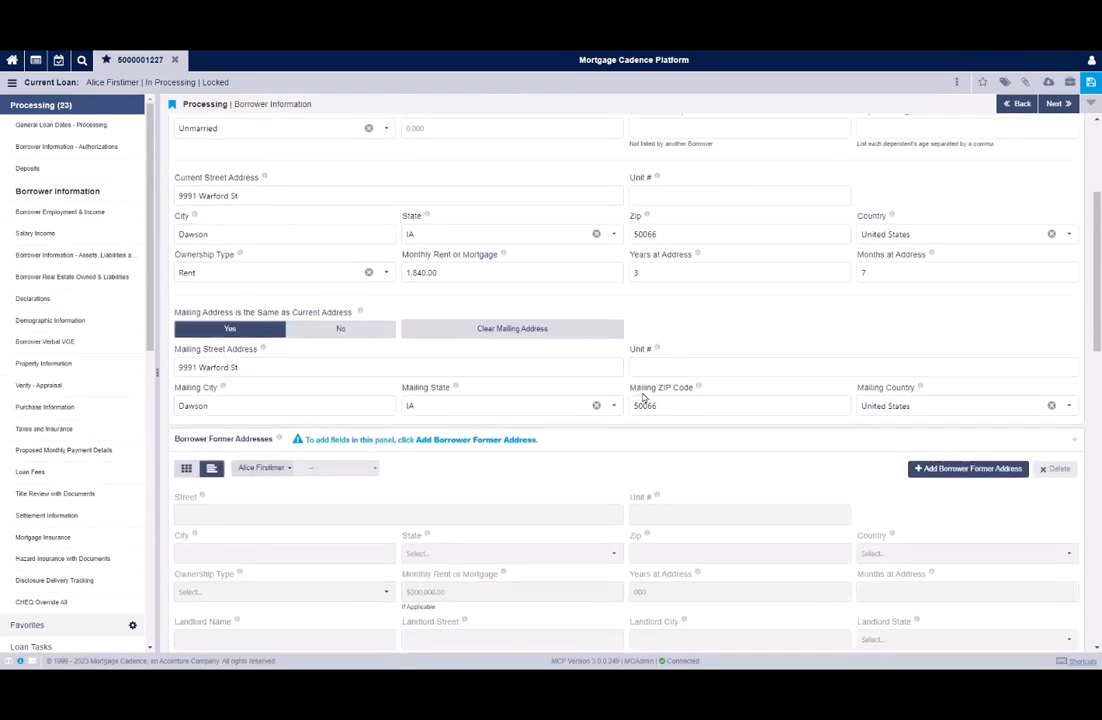
scroll(528, 233, "down", 5)
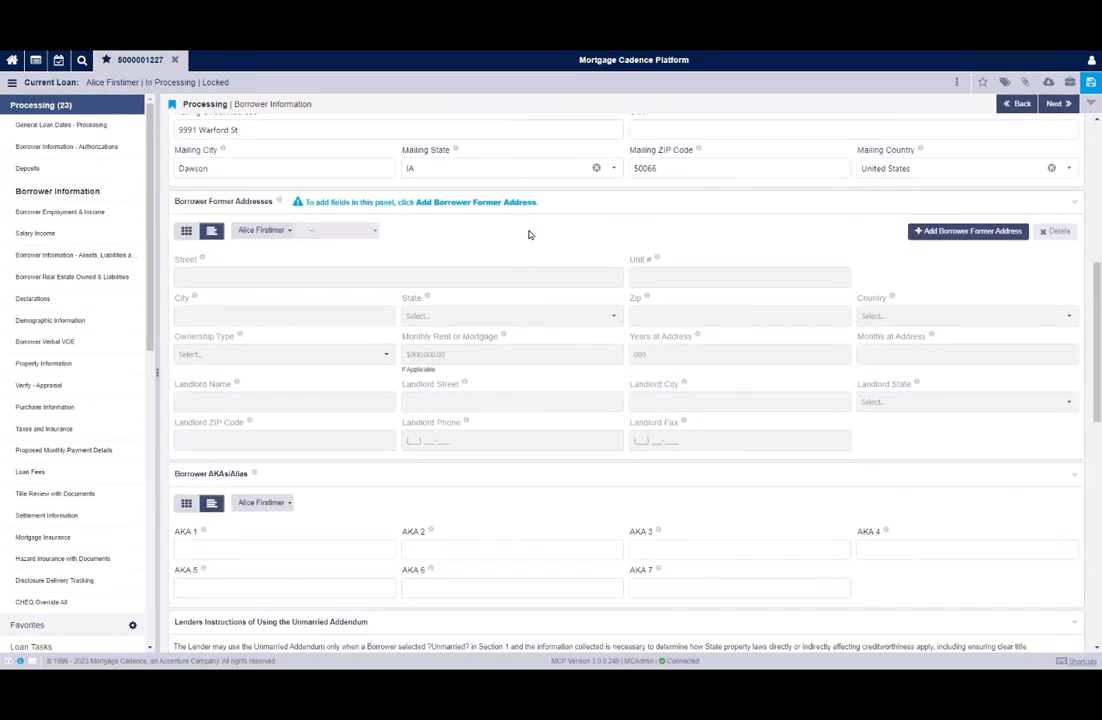
scroll(550, 265, "down", 6)
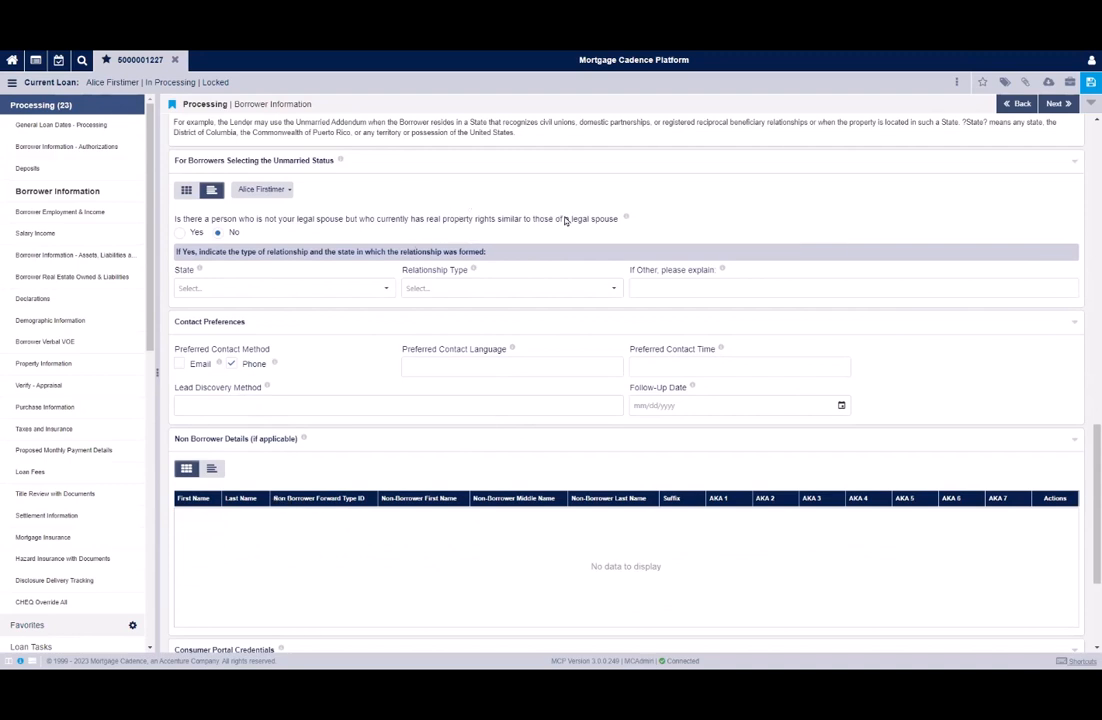
Step: Turn on Admin Mode, discarding the loan's unsaved changes, and open the UI Designer
left_click(1088, 64)
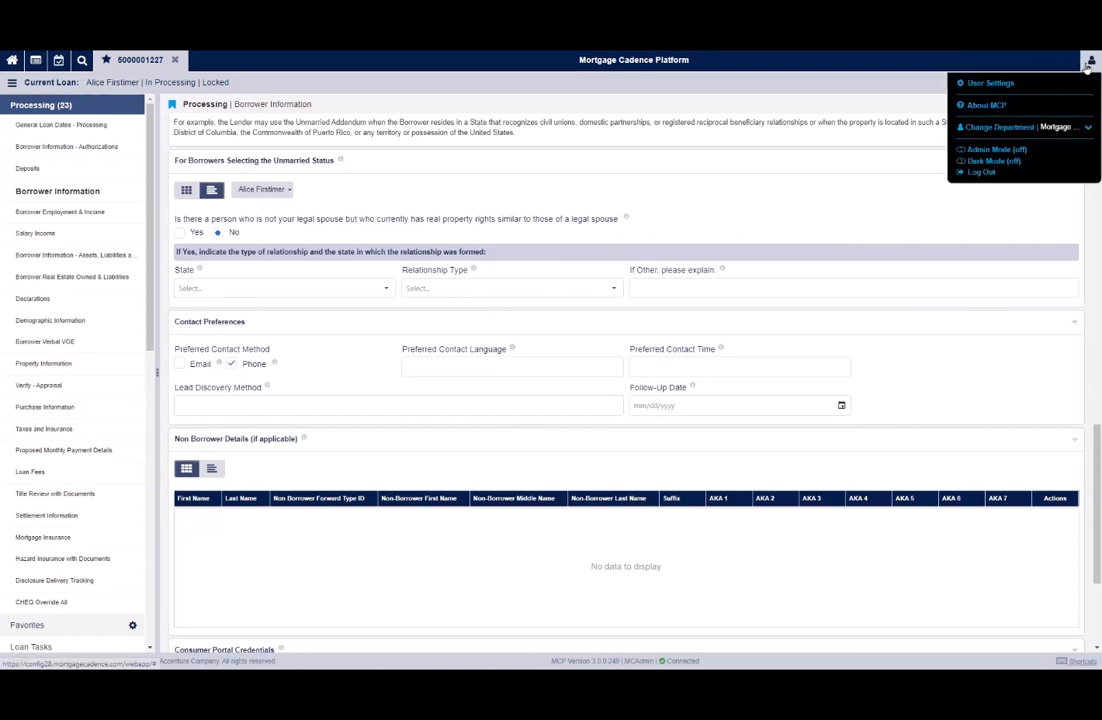
left_click(1002, 150)
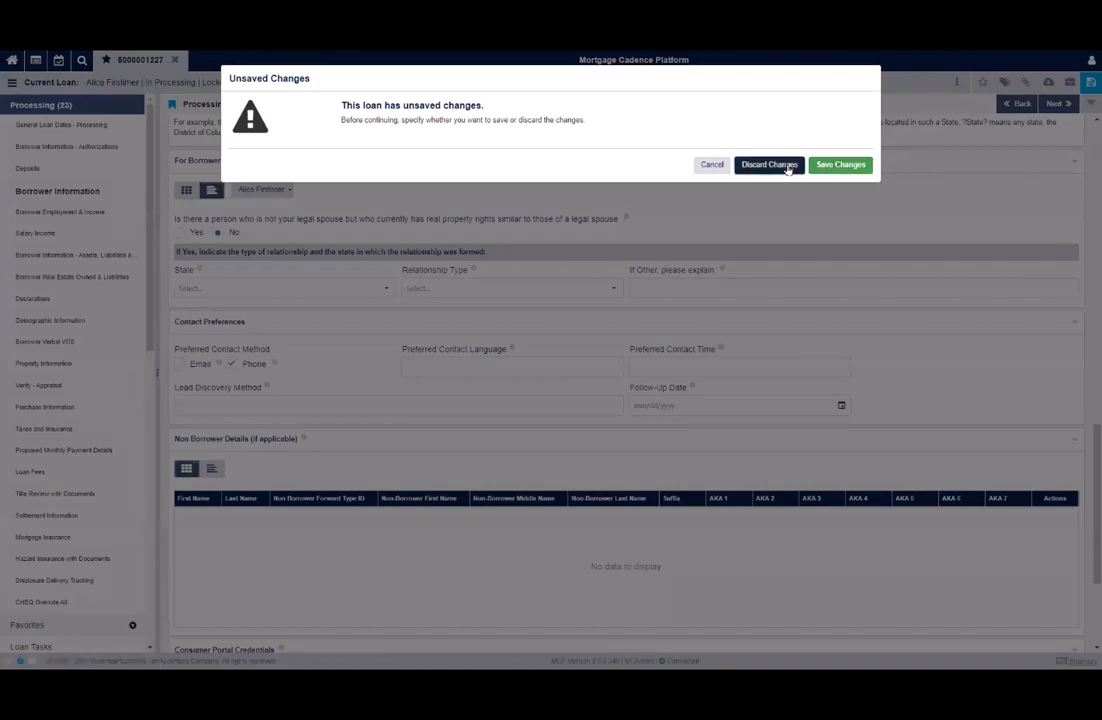
left_click(786, 166)
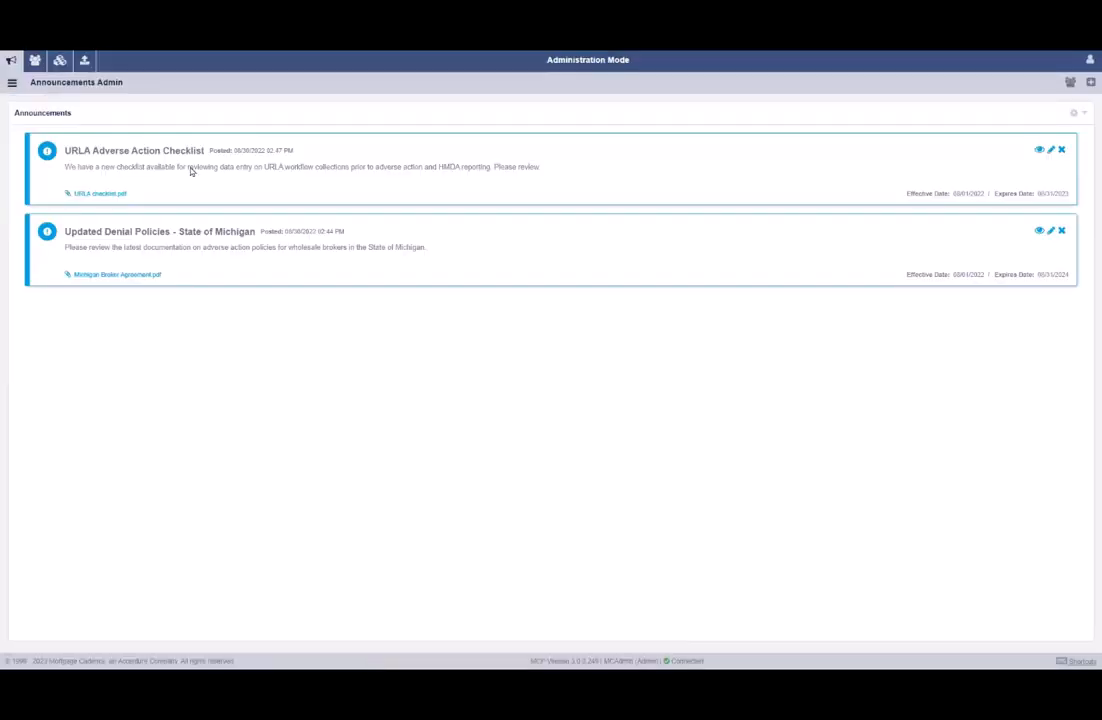
left_click(60, 62)
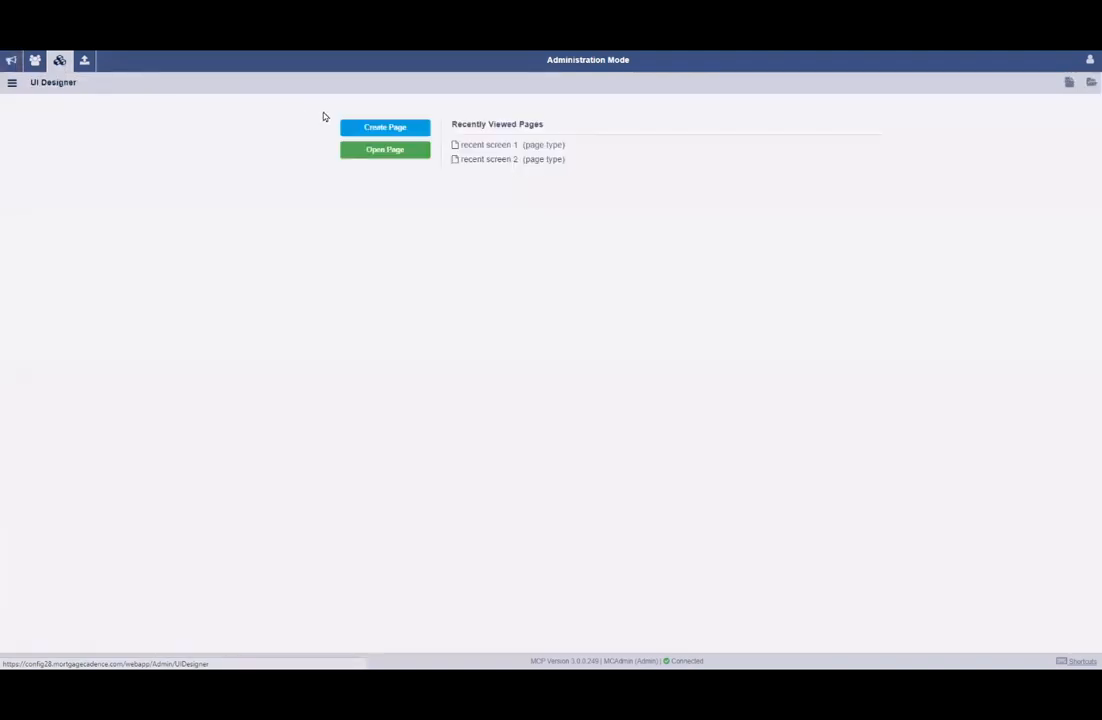
Step: Create a new page named "Test 455" with the Form Page type
left_click(375, 129)
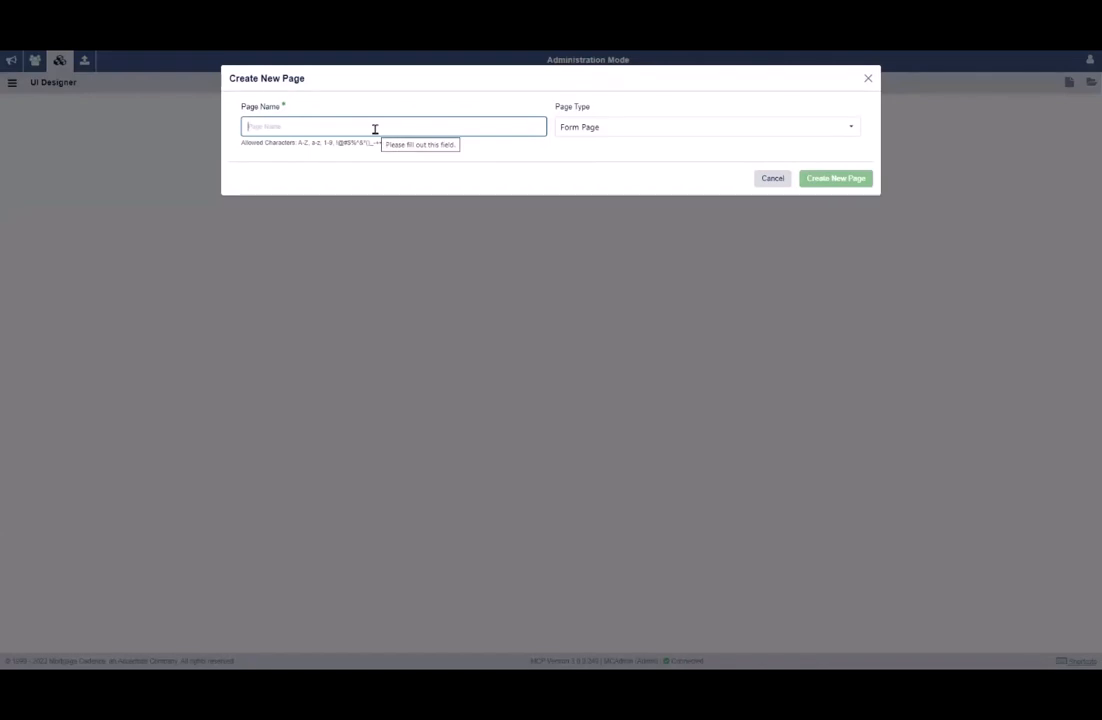
type("Test 455")
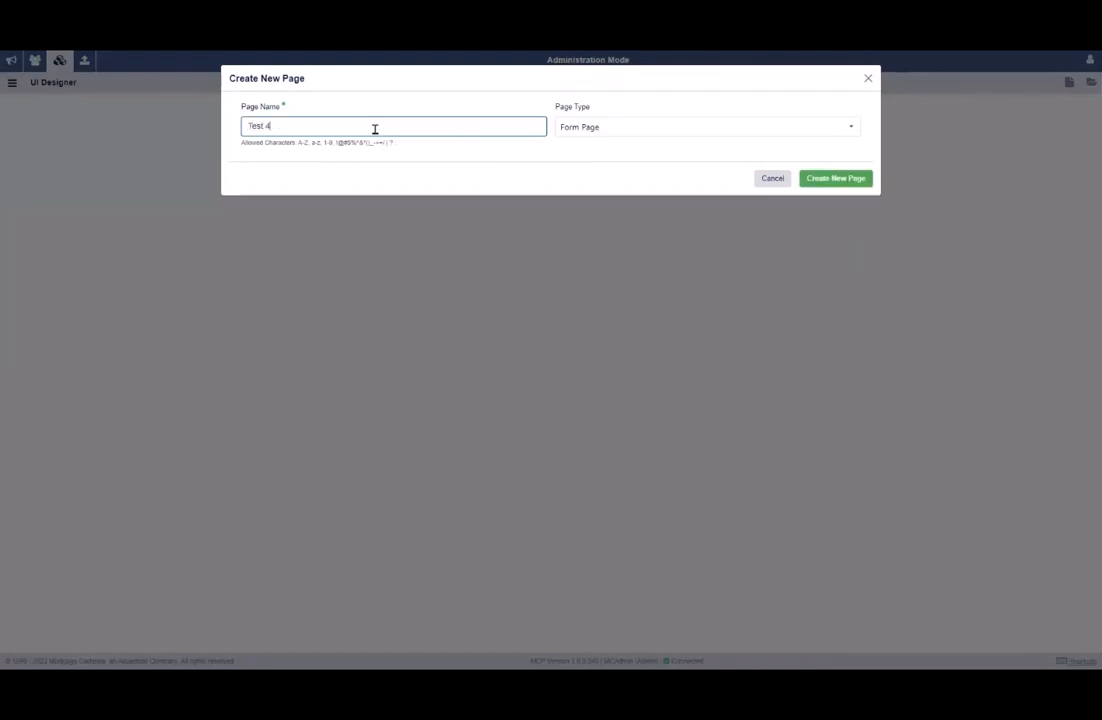
left_click(824, 131)
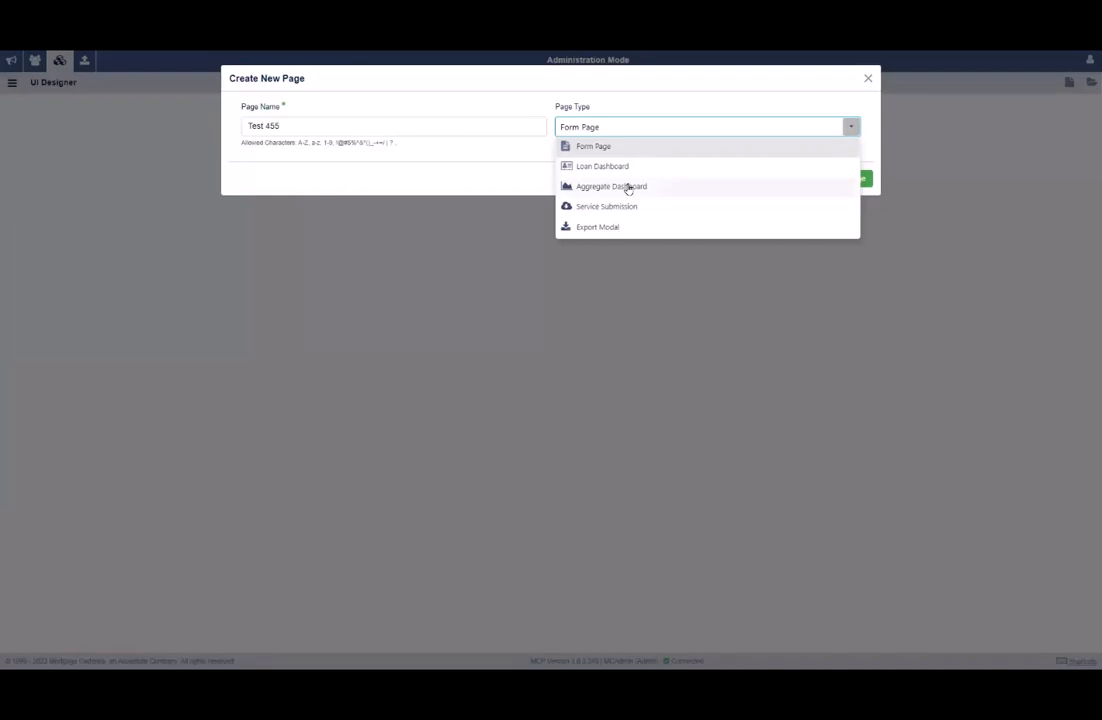
left_click(719, 89)
left_click(846, 184)
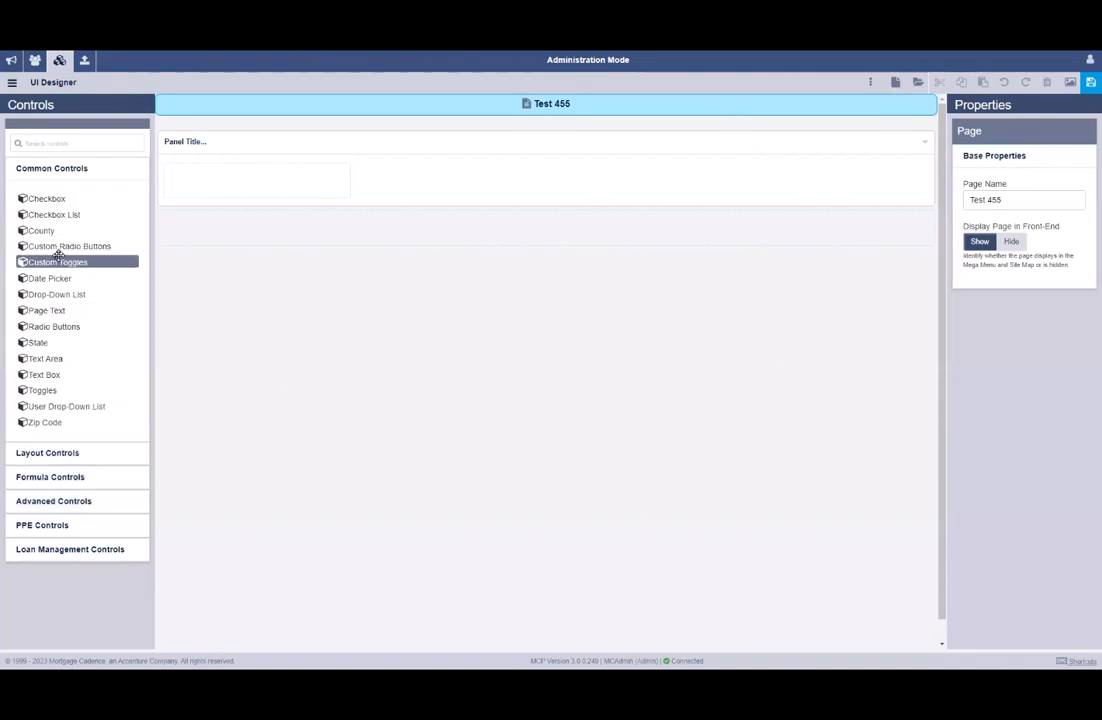
Step: Add a Checkbox control and a Toggles control beside it in the page's empty panel
left_click_drag(47, 198, 255, 193)
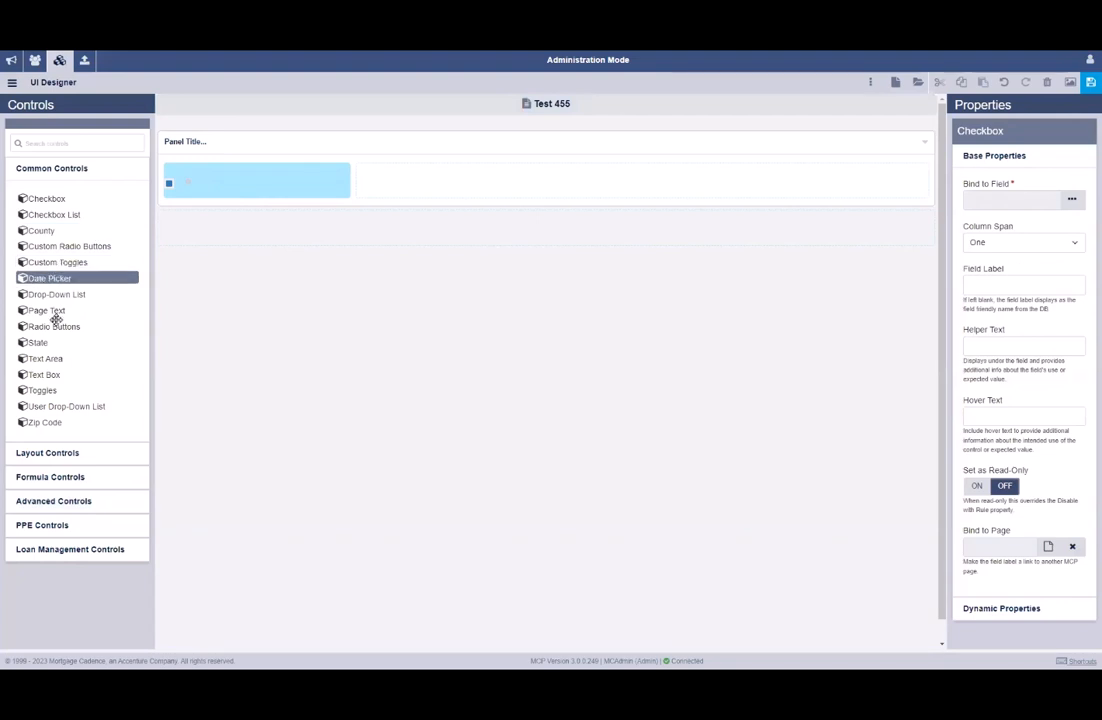
left_click_drag(34, 389, 418, 184)
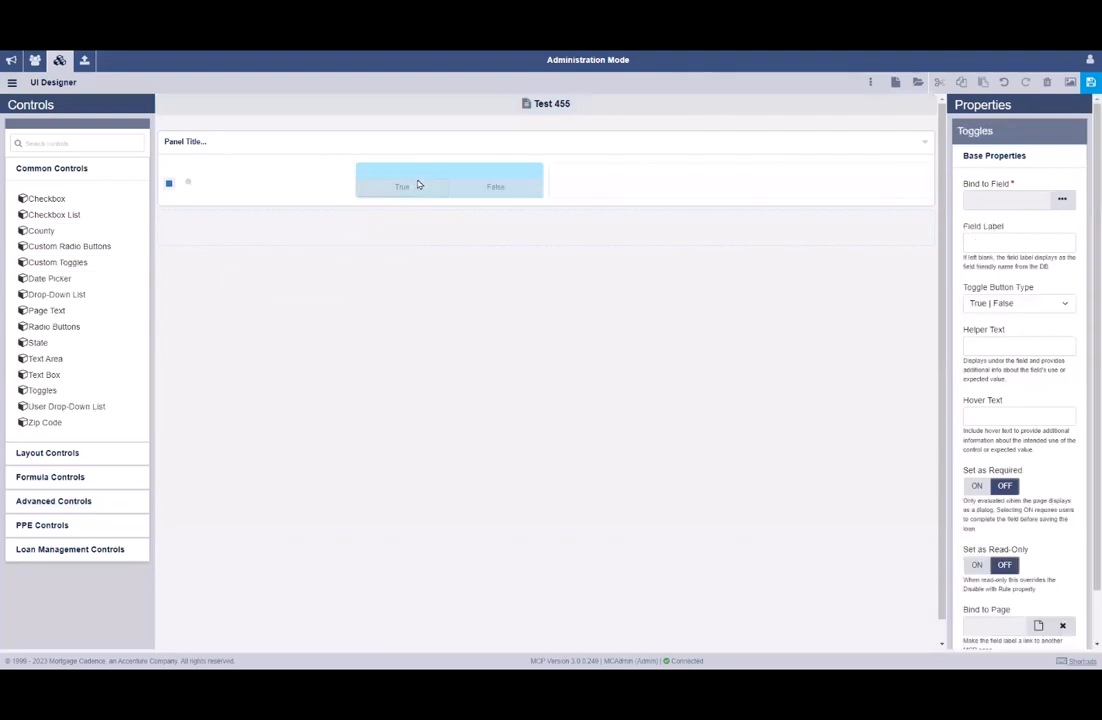
Step: Search the Data Dictionary by field name for "res" to bind the Toggles control, and cancel without binding a field
left_click(1062, 199)
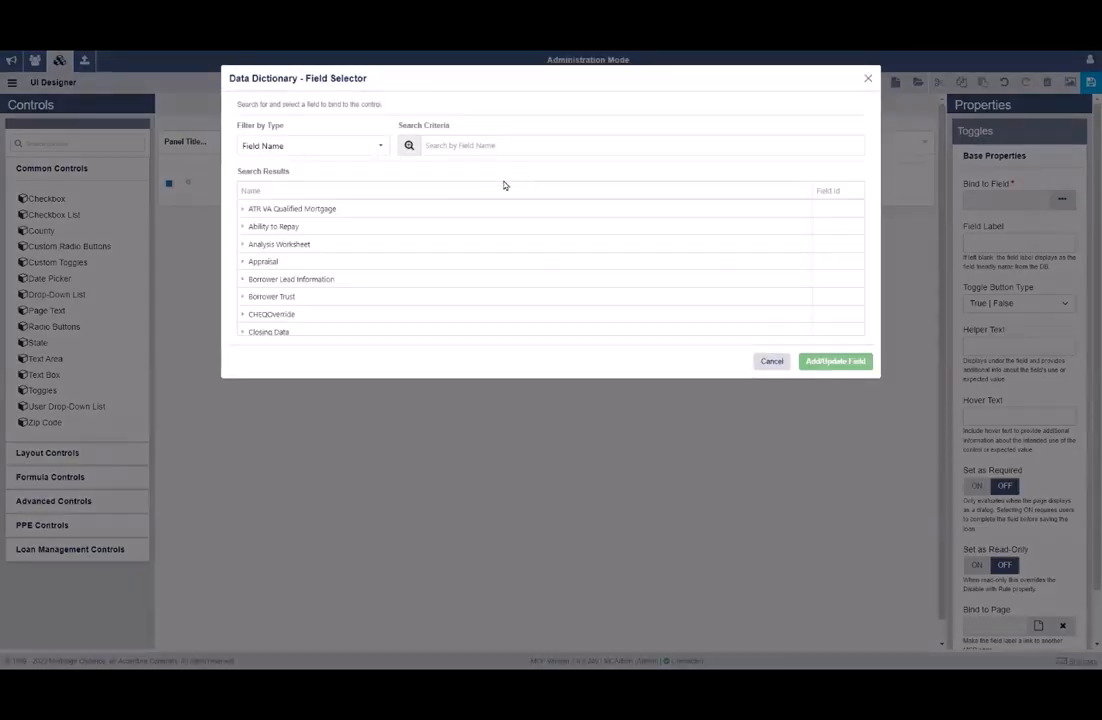
left_click(512, 143)
type("res")
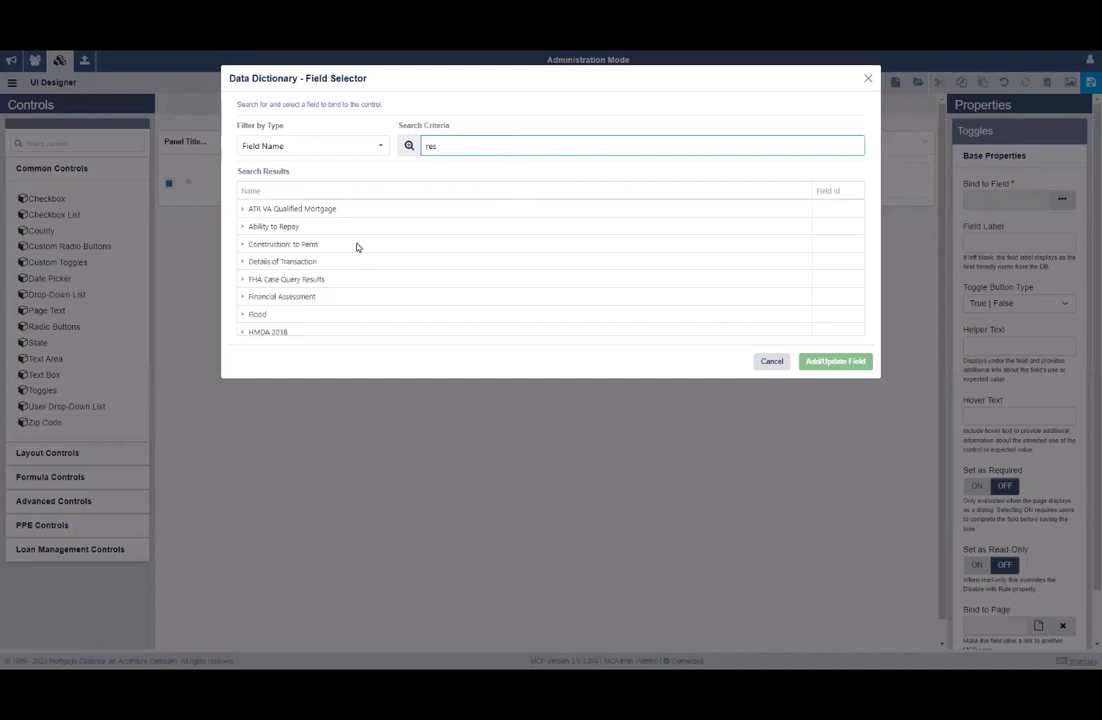
scroll(335, 246, "down", 5)
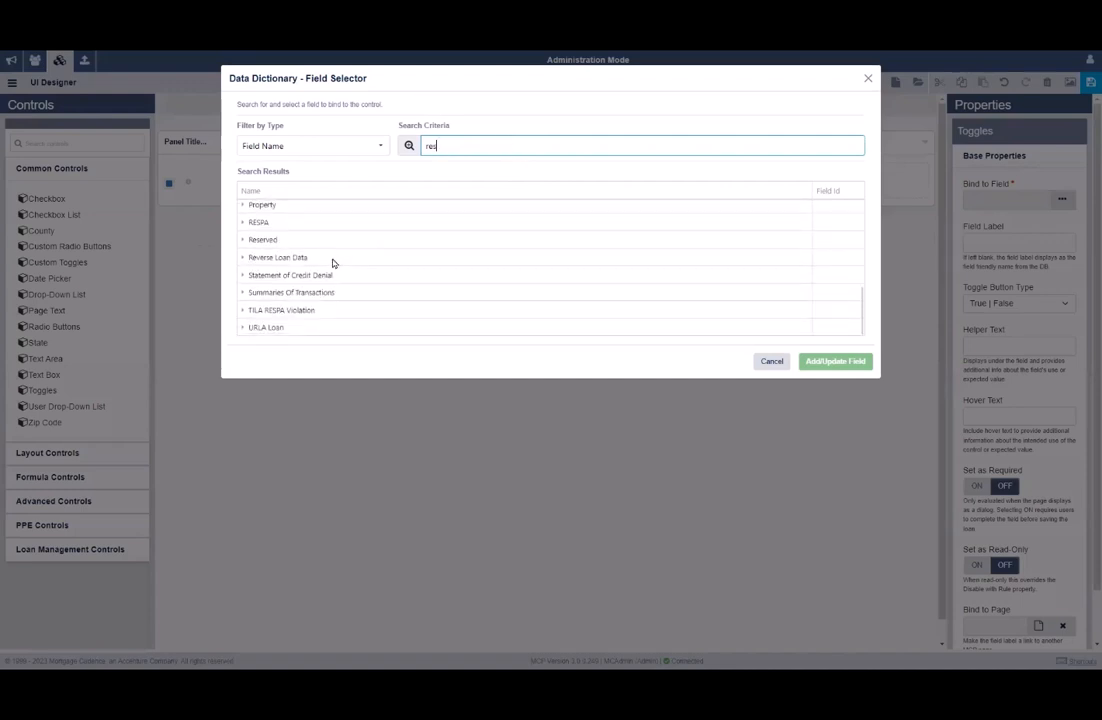
left_click(240, 258)
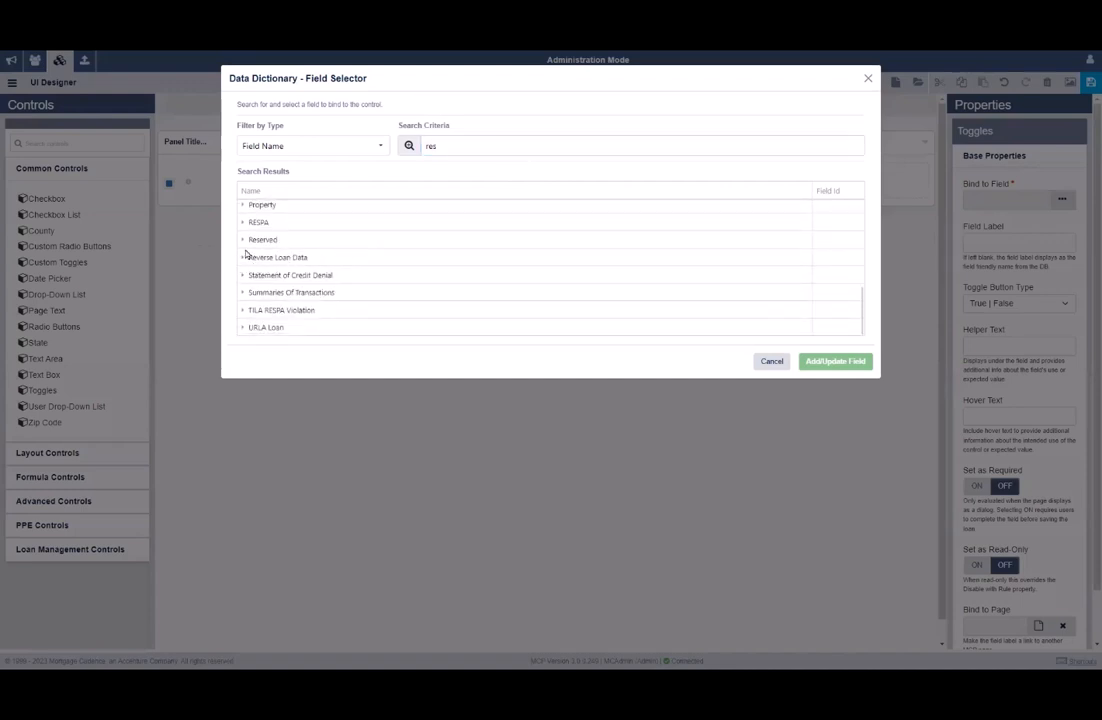
left_click(772, 362)
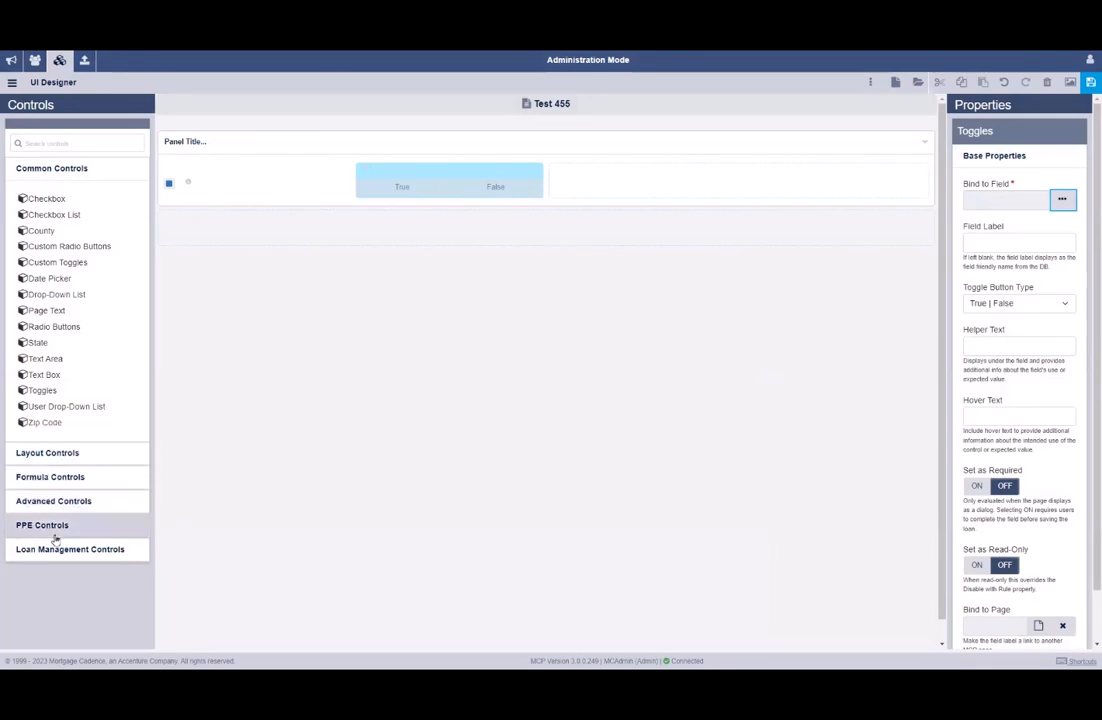
Step: Expand the Advanced Controls group and look through its available controls
left_click(52, 502)
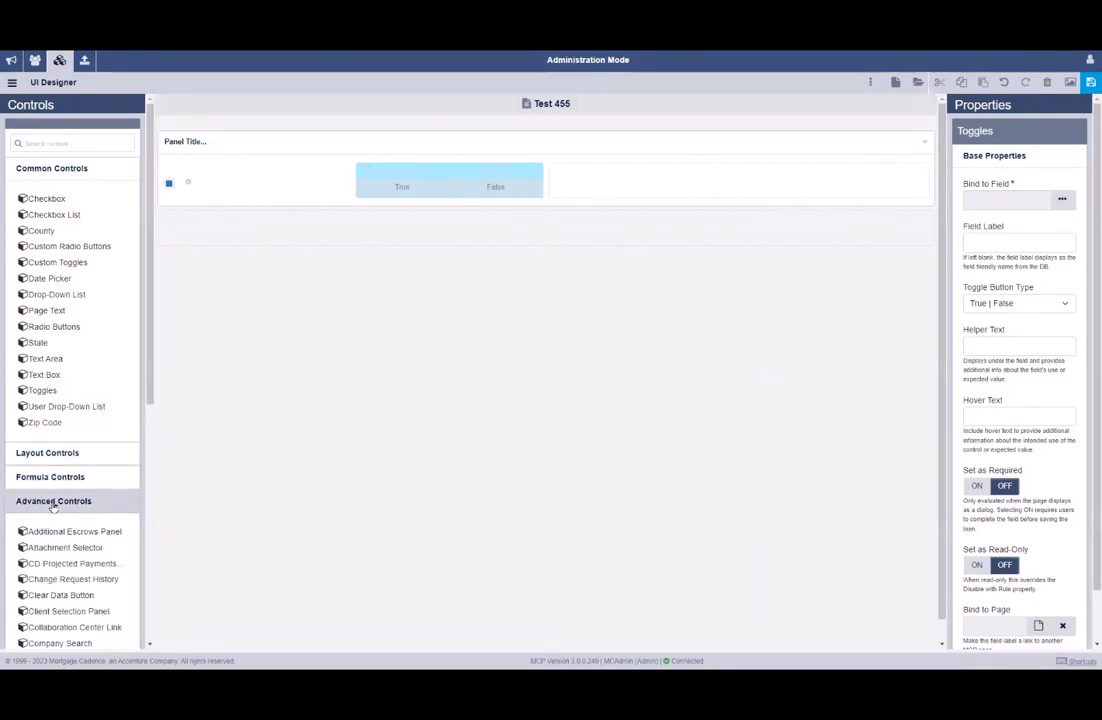
scroll(53, 505, "down", 1)
scroll(53, 502, "down", 2)
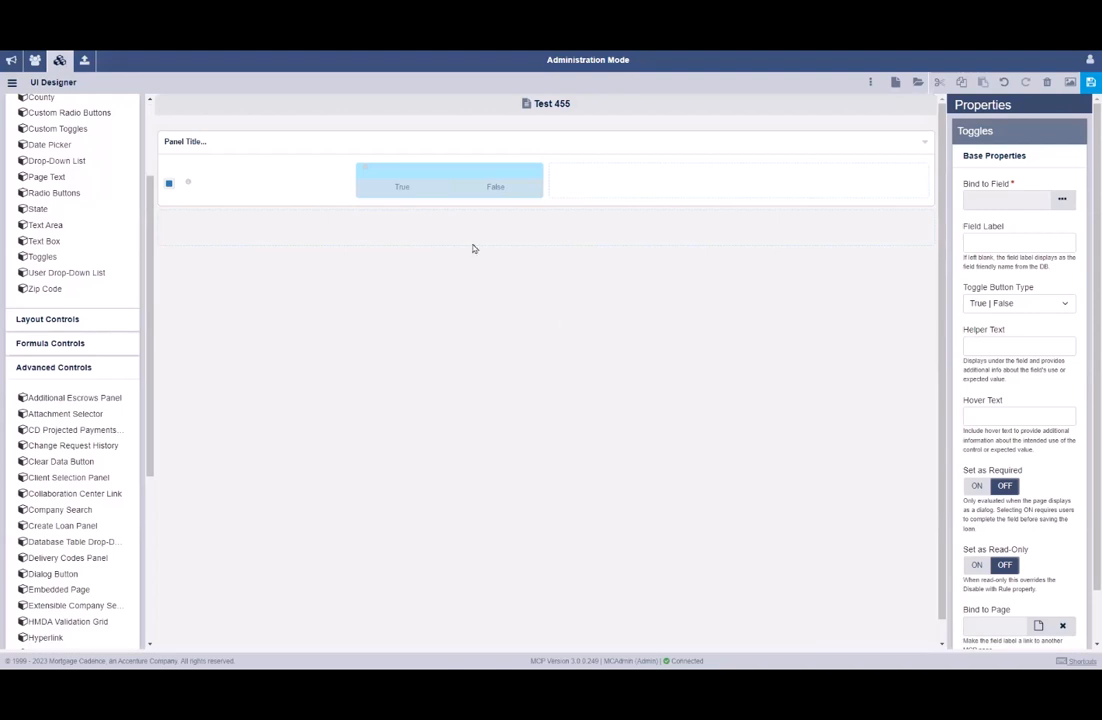
Step: Find the existing pages matching "borrower information" and open the locked Borrower Information page
left_click(919, 84)
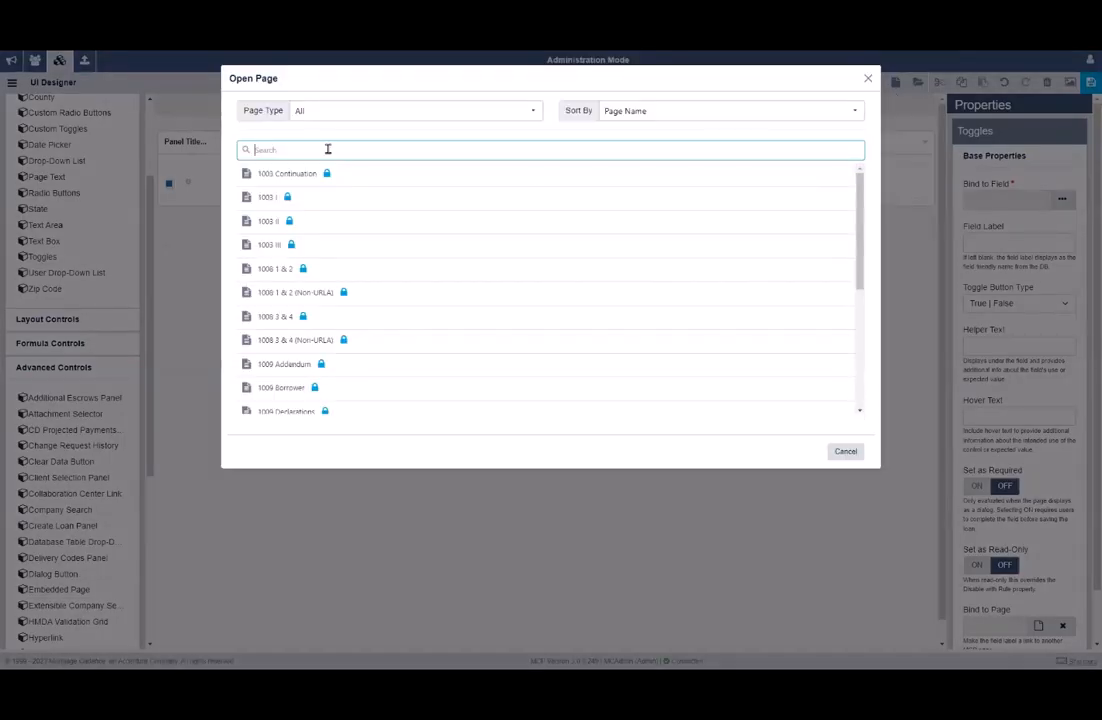
type("borro")
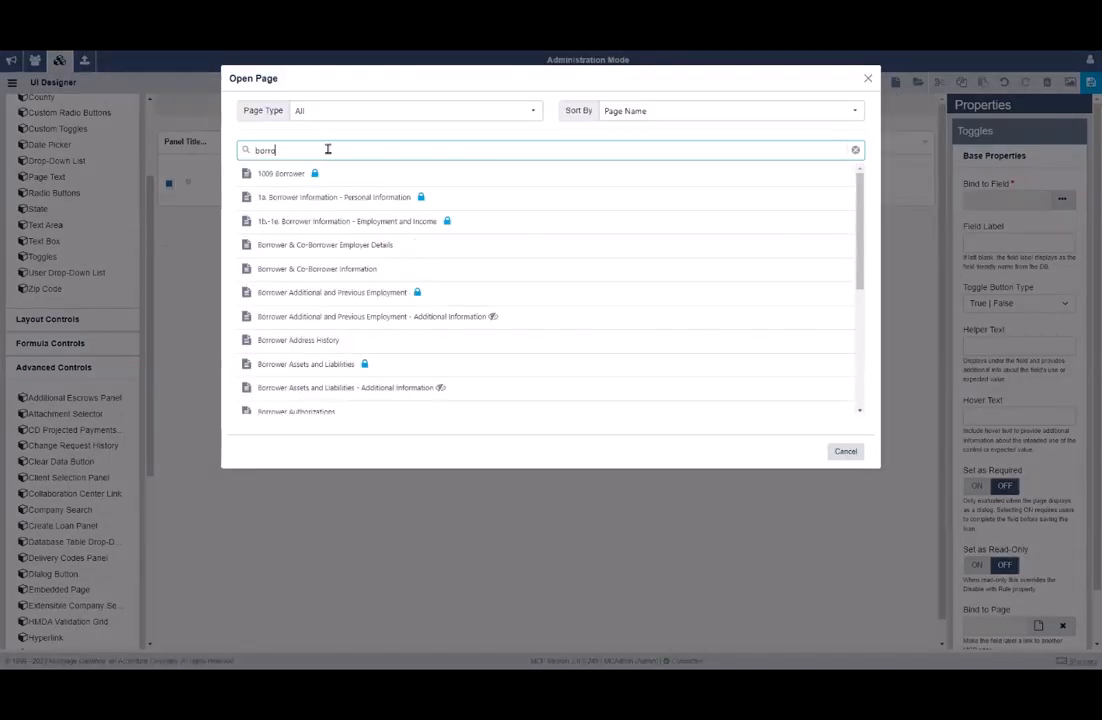
type("wer informatio")
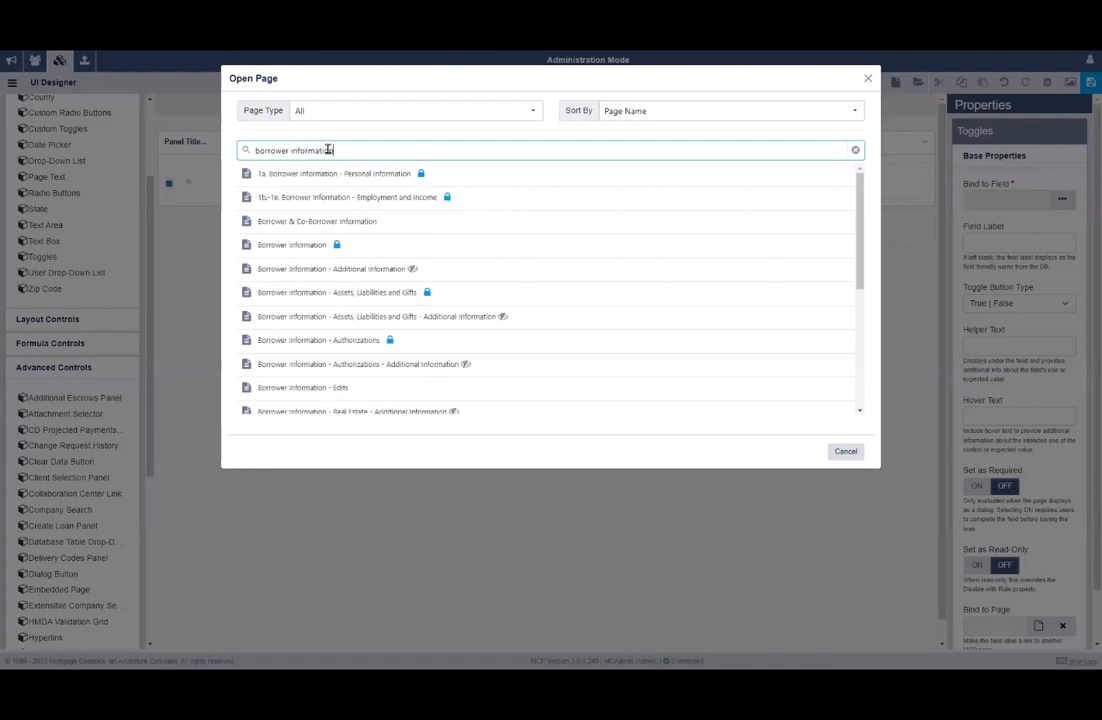
type("n")
left_click(337, 249)
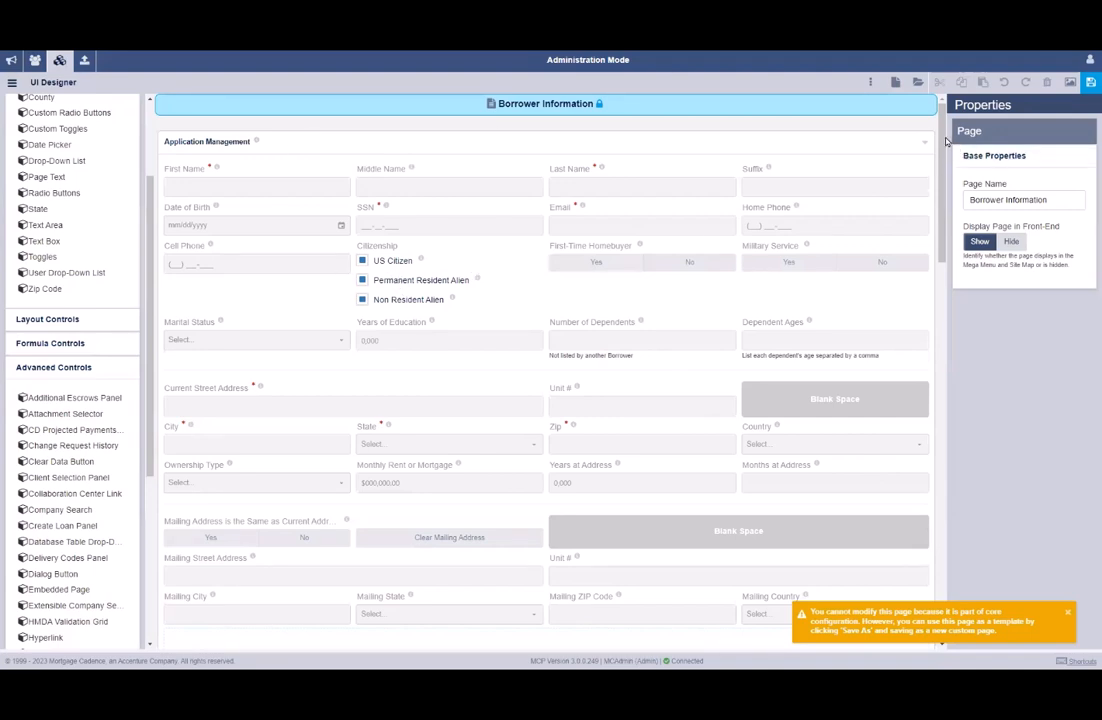
Step: Examine the Borrower Information page's layout from Application Management through Consumer Portal Credentials
left_click_drag(940, 138, 952, 478)
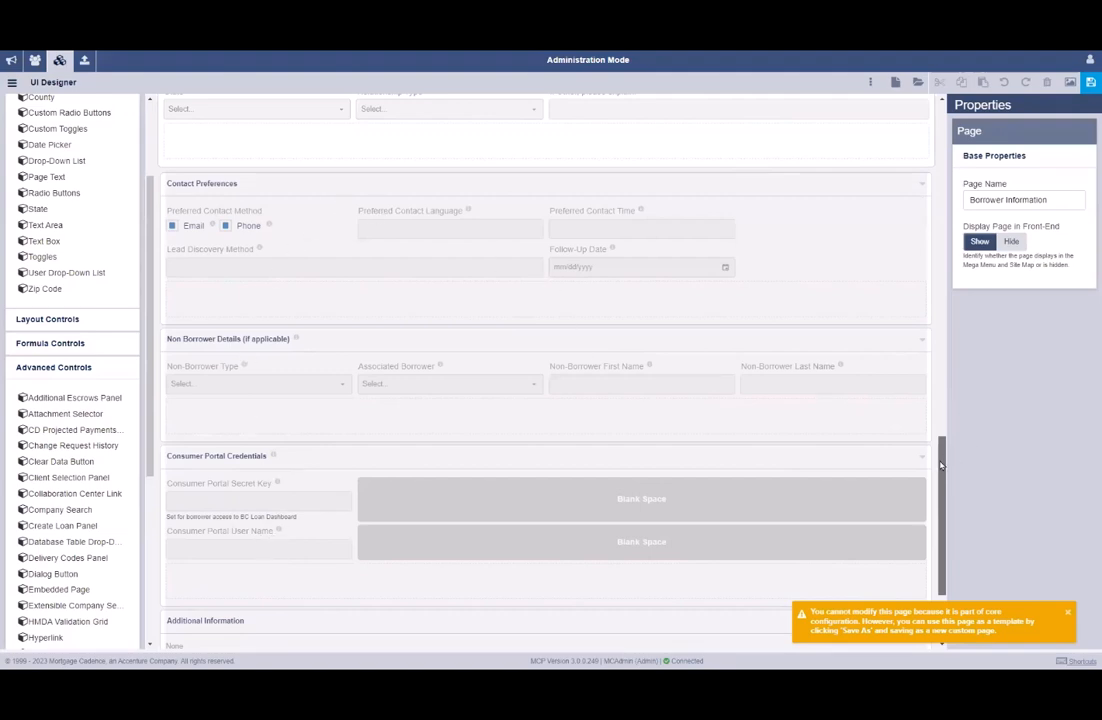
left_click_drag(942, 444, 942, 310)
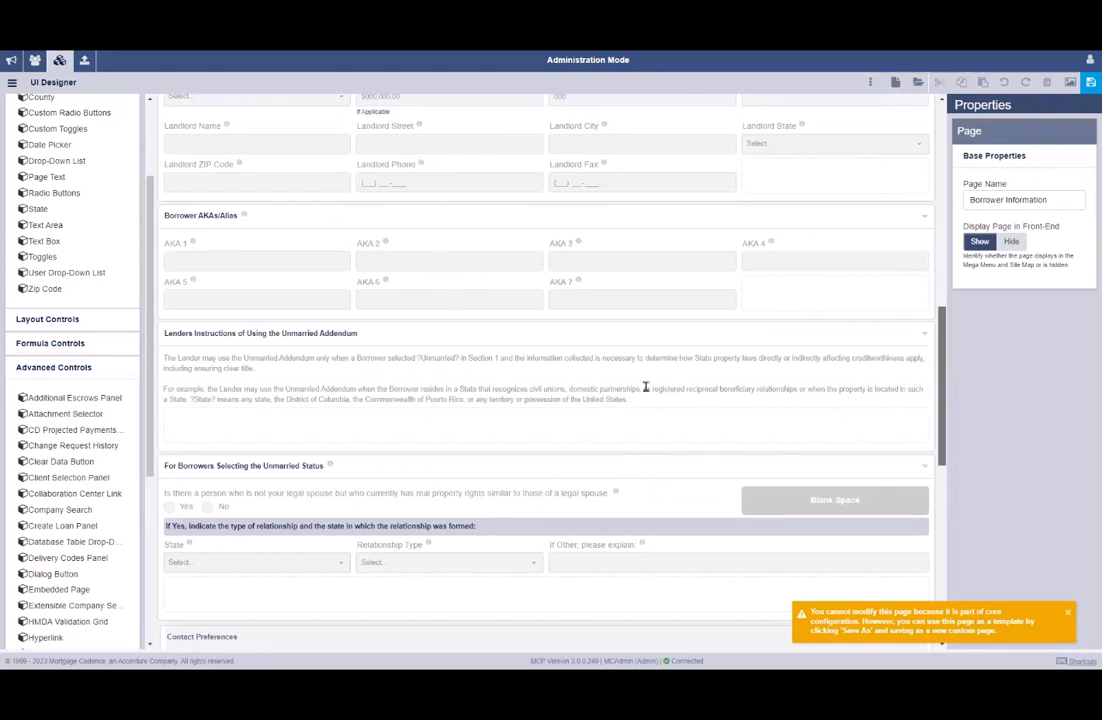
scroll(473, 522, "down", 3)
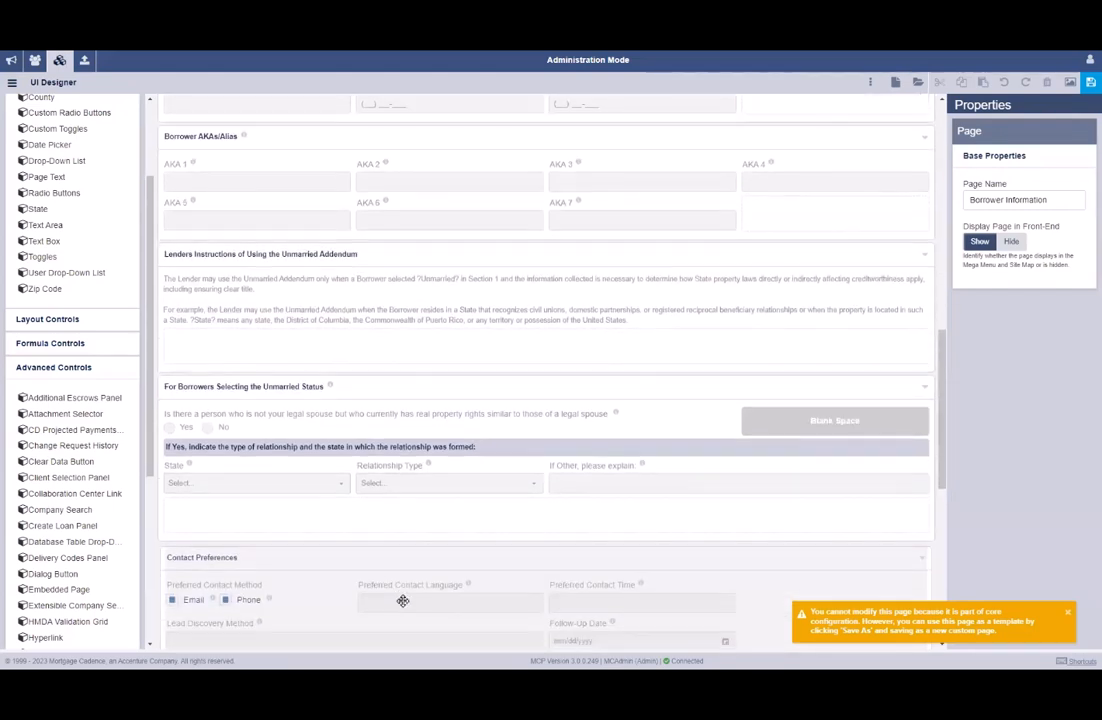
Step: Find and open the hidden Borrower Information - Additional Information page, and show the Common Controls group
left_click(918, 84)
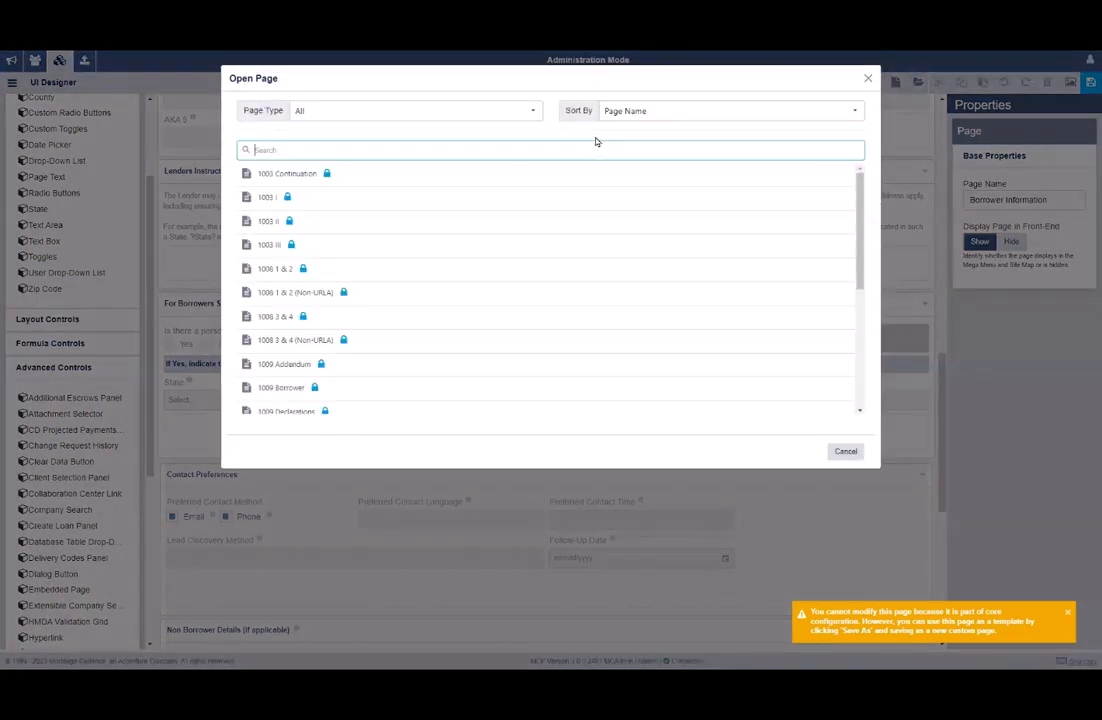
type("borrower")
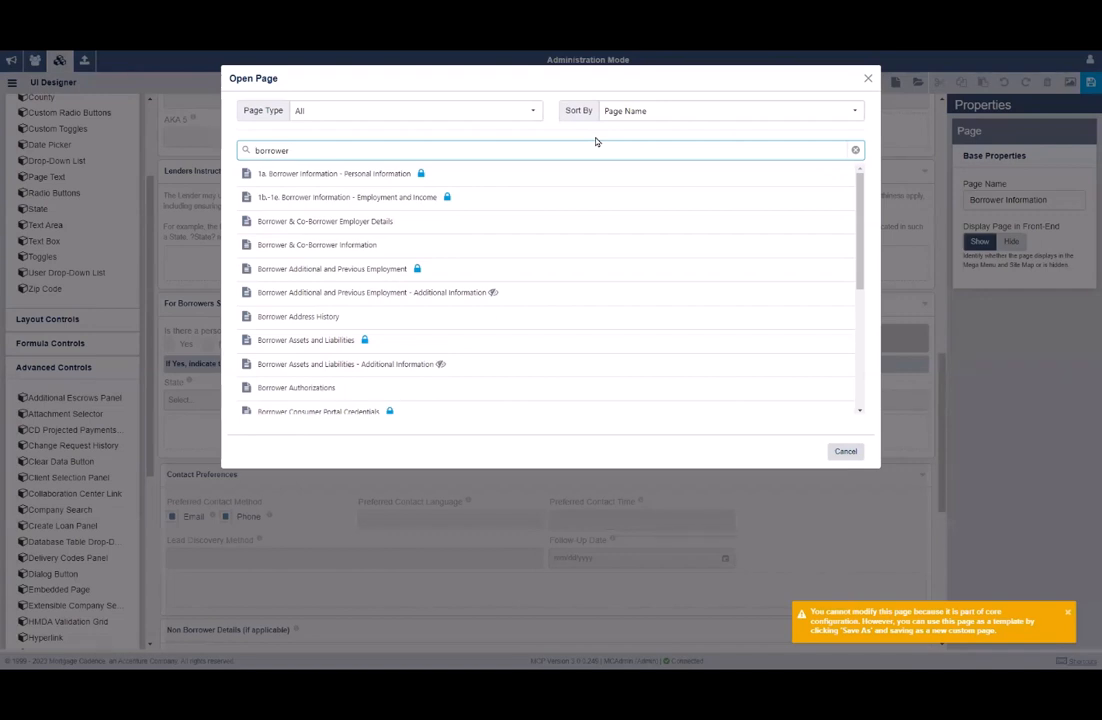
type(" information")
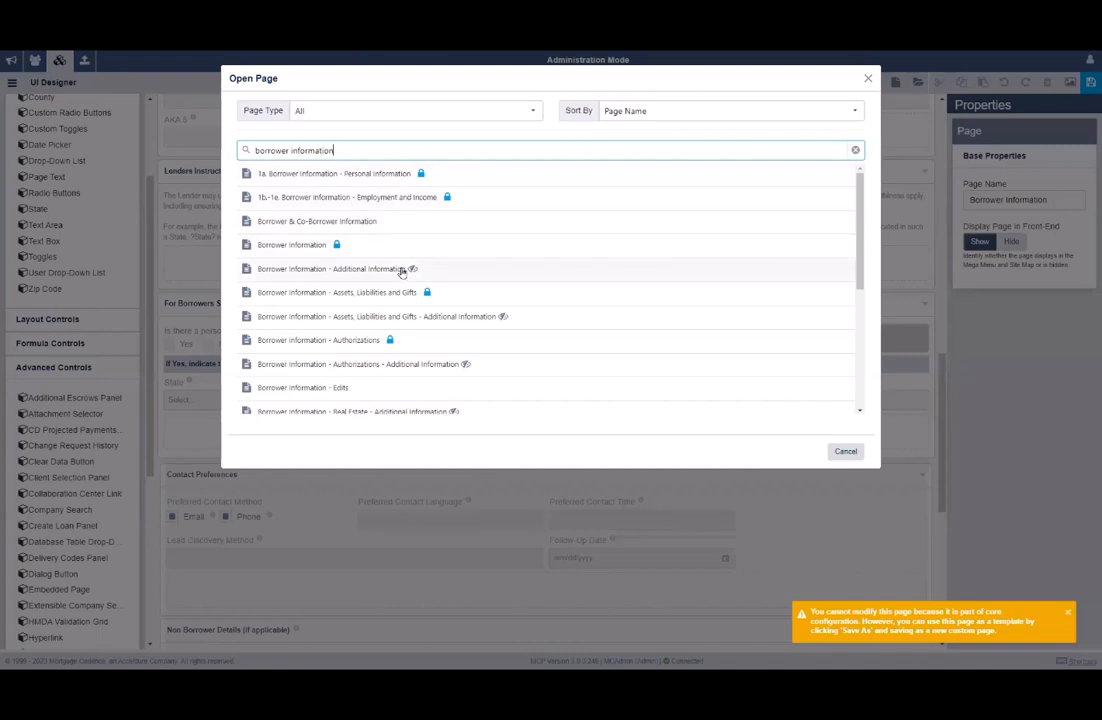
left_click(401, 271)
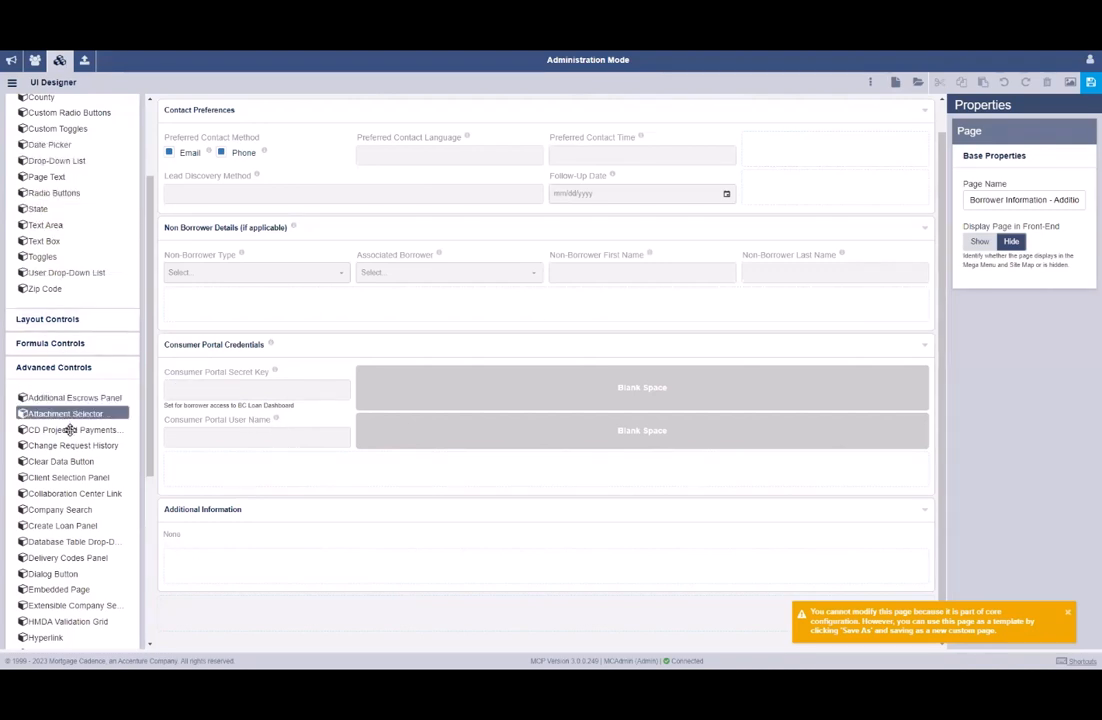
scroll(70, 440, "up", 3)
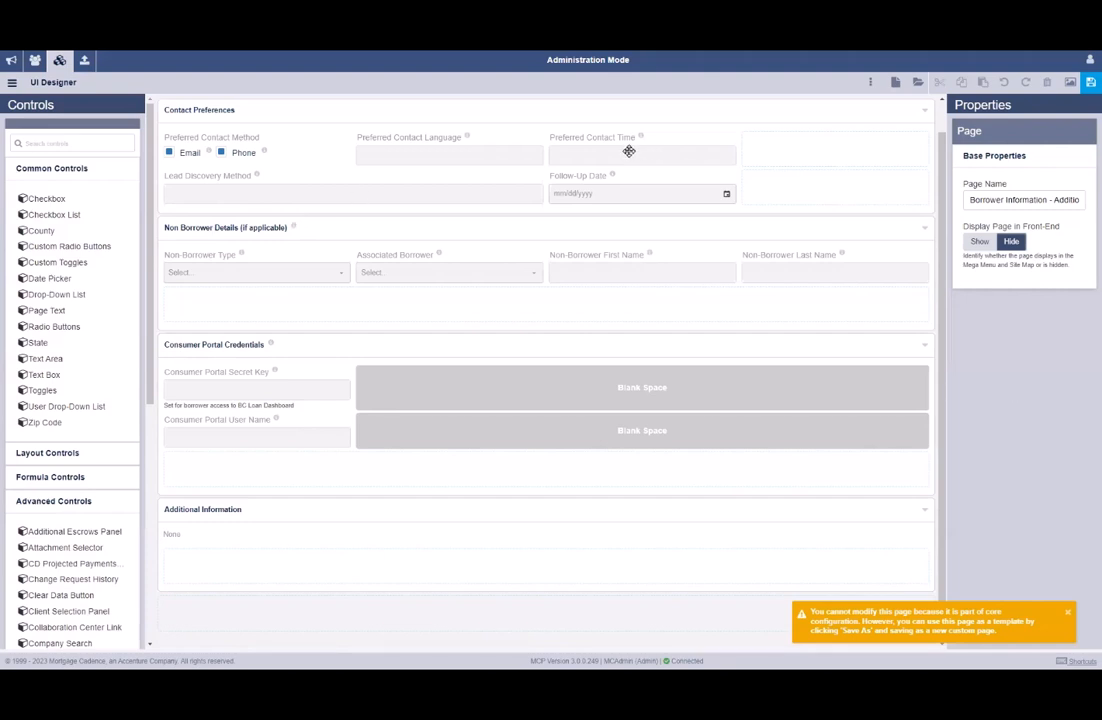
Step: Leave full-screen view, switch to the UI Designer_PPT presentation in PowerPoint, and present slide 2 as a slide show
key("F11")
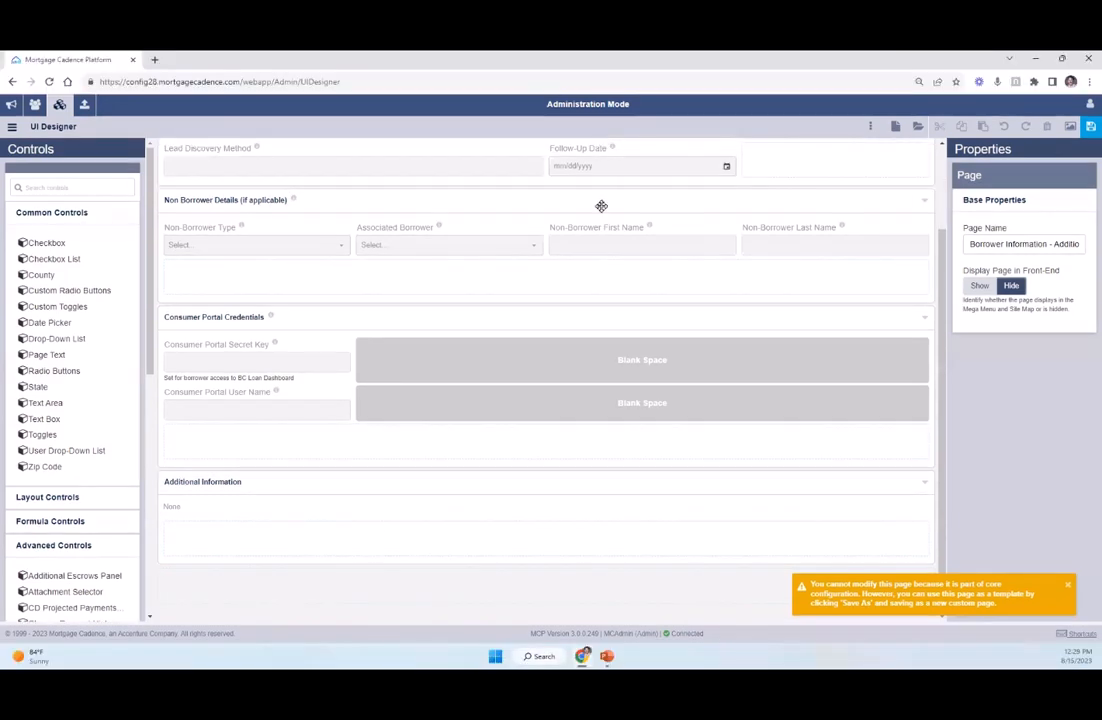
left_click(606, 656)
left_click(114, 288)
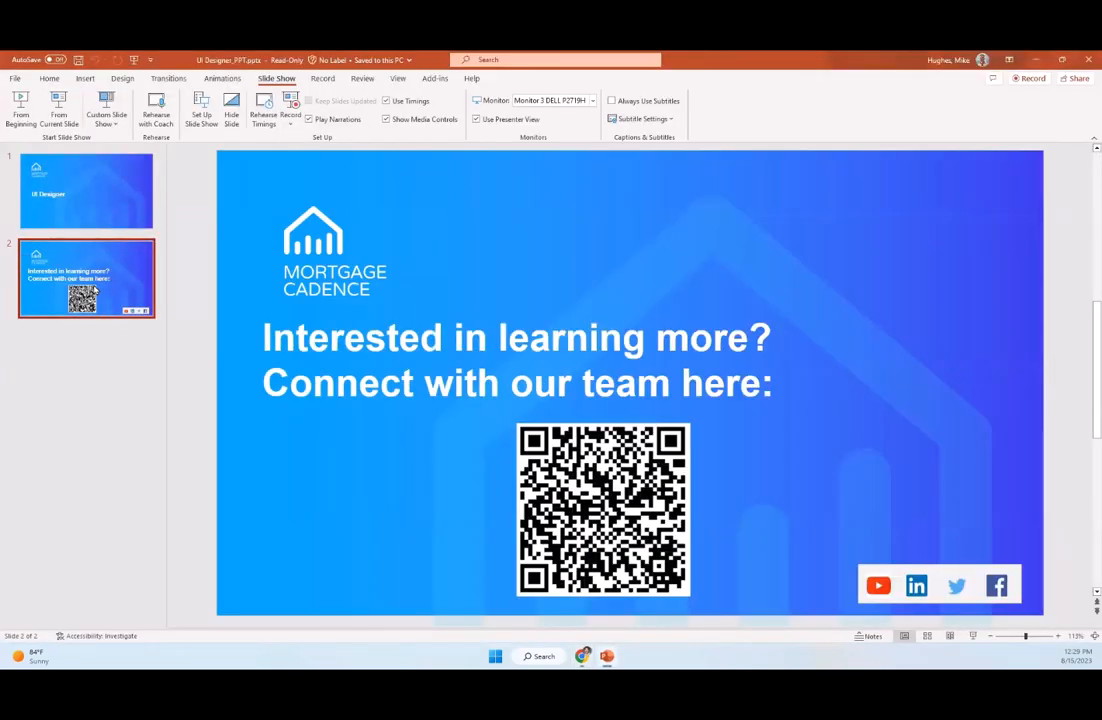
key("shift+F5")
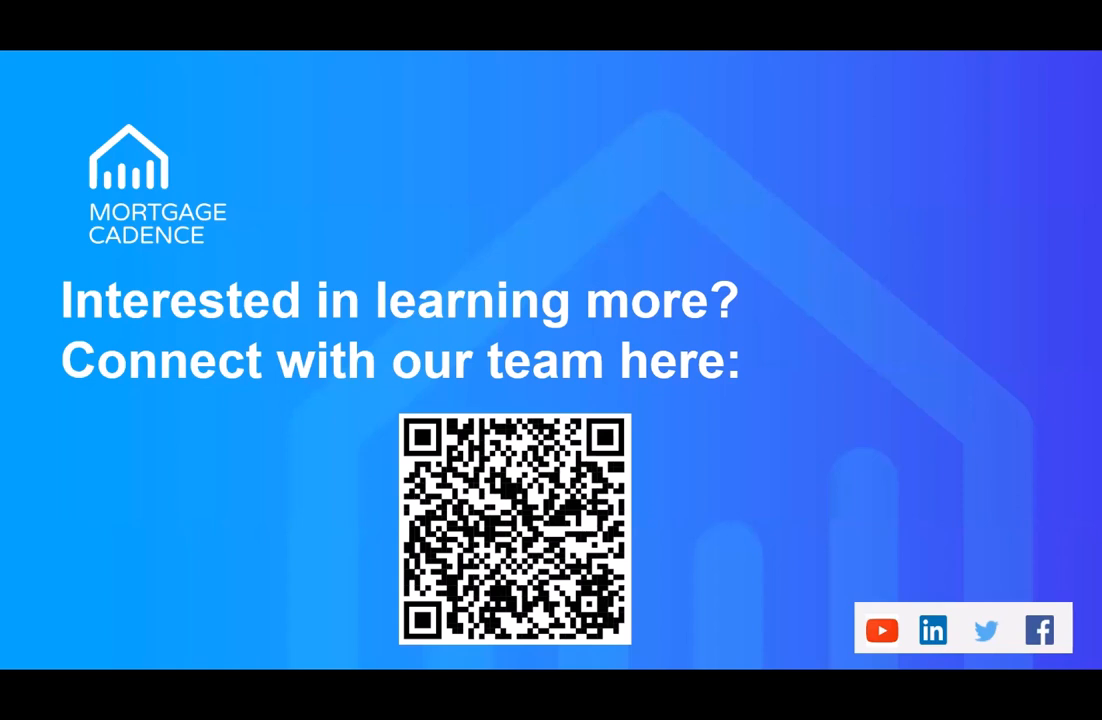
key("Right")
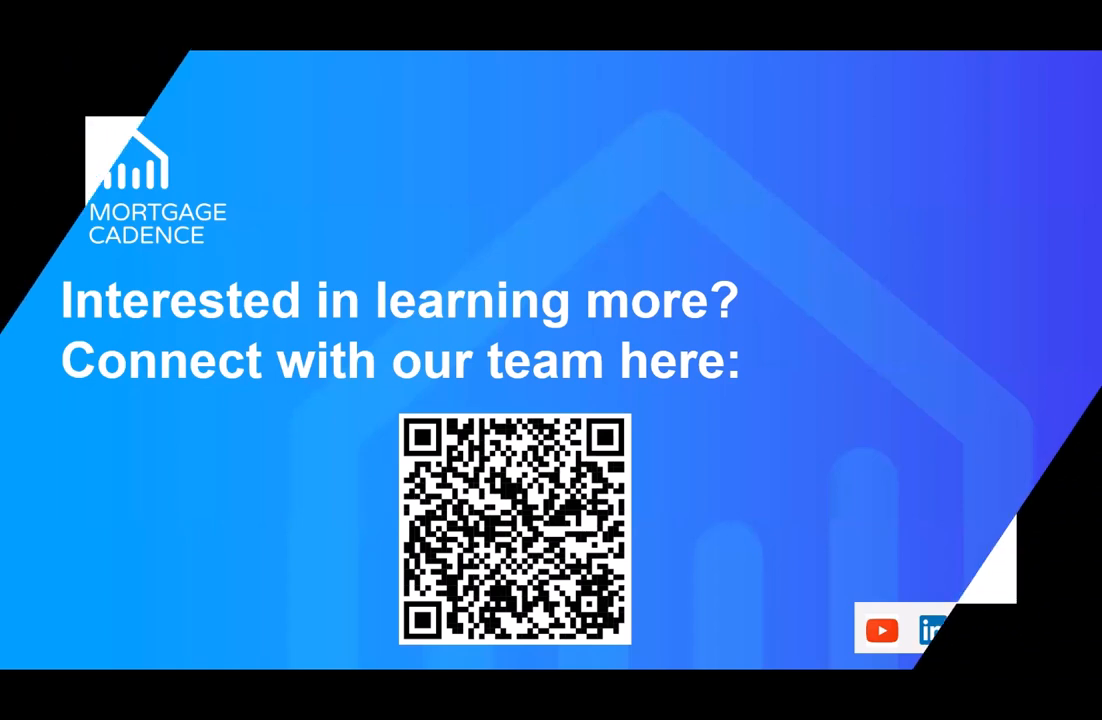